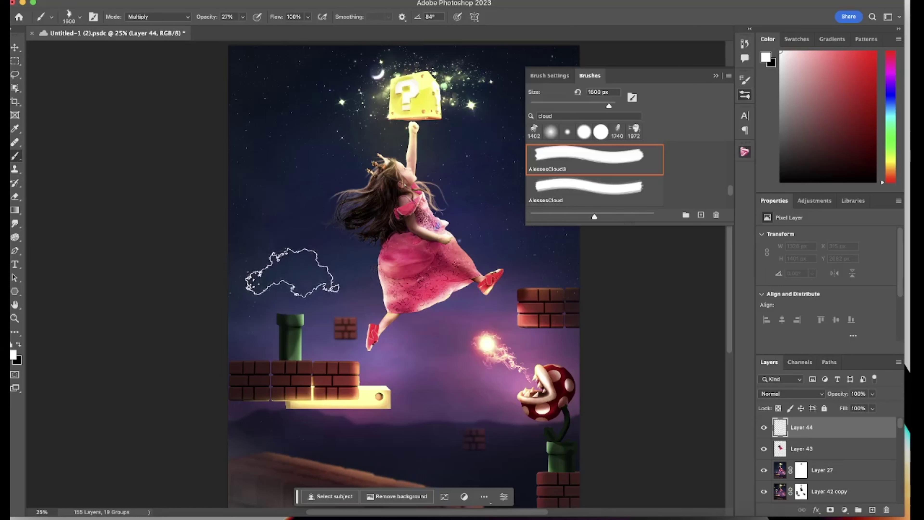
pyautogui.press('[')
# - Shrink the AlessesCloud3 brush to 1500 px and set it to Normal mode at 100% opacity
pyautogui.click(287, 139)
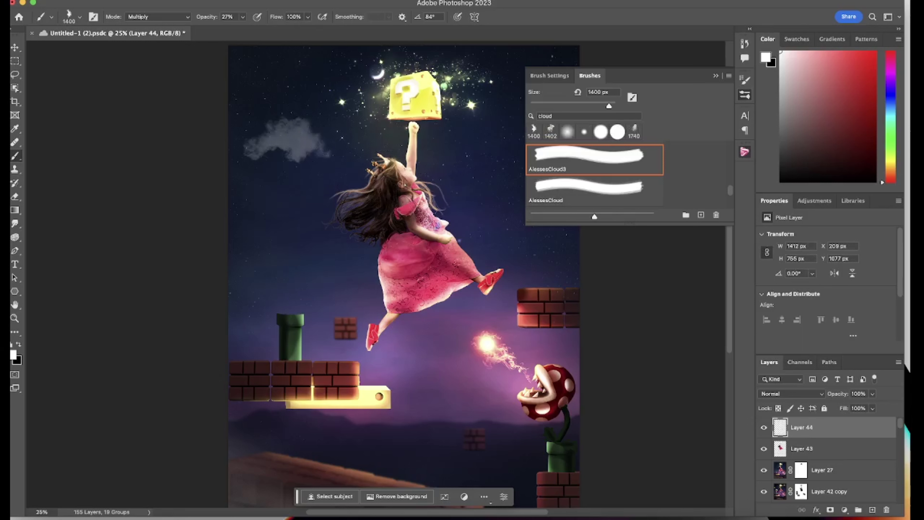
pyautogui.click(178, 19)
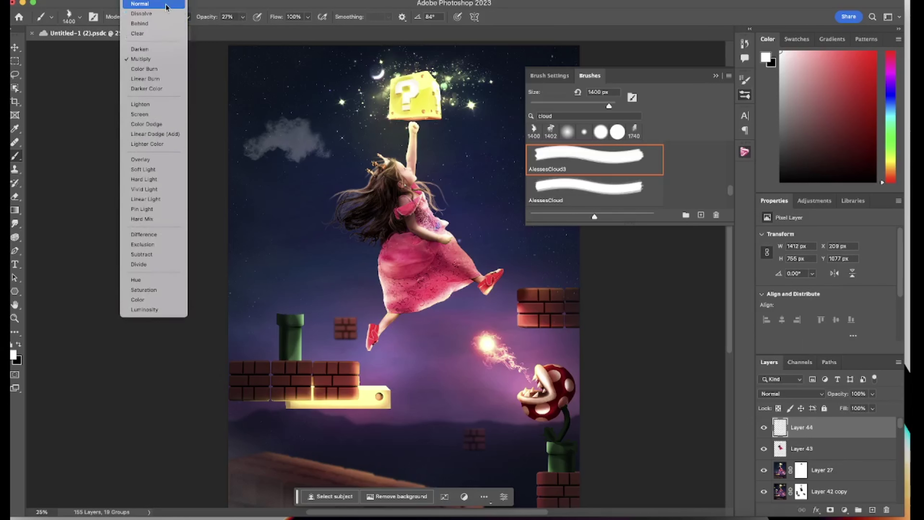
pyautogui.click(139, 4)
pyautogui.click(242, 17)
pyautogui.moveTo(241, 29); pyautogui.dragTo(277, 29)
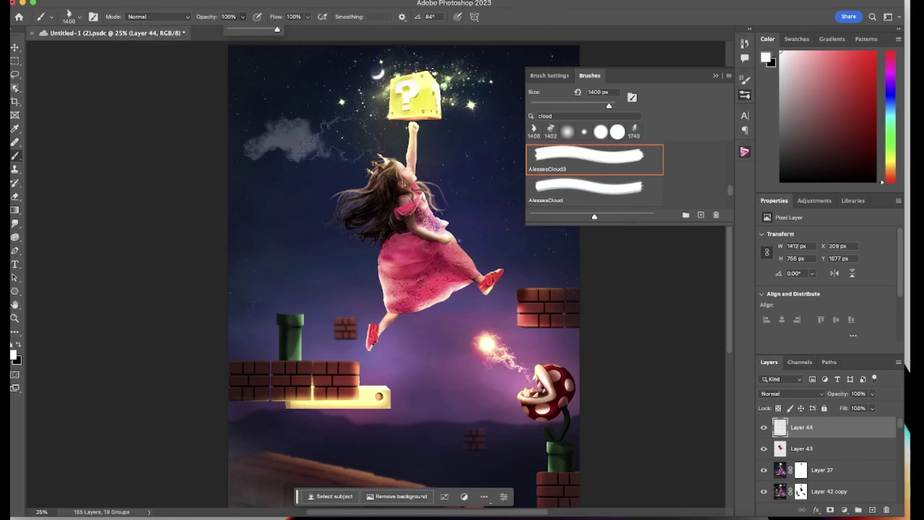
# - Stamp solid white clouds in the upper-left sky, right beside the girl, and top right
pyautogui.click(290, 141)
pyautogui.hscroll(4, 473, 233)
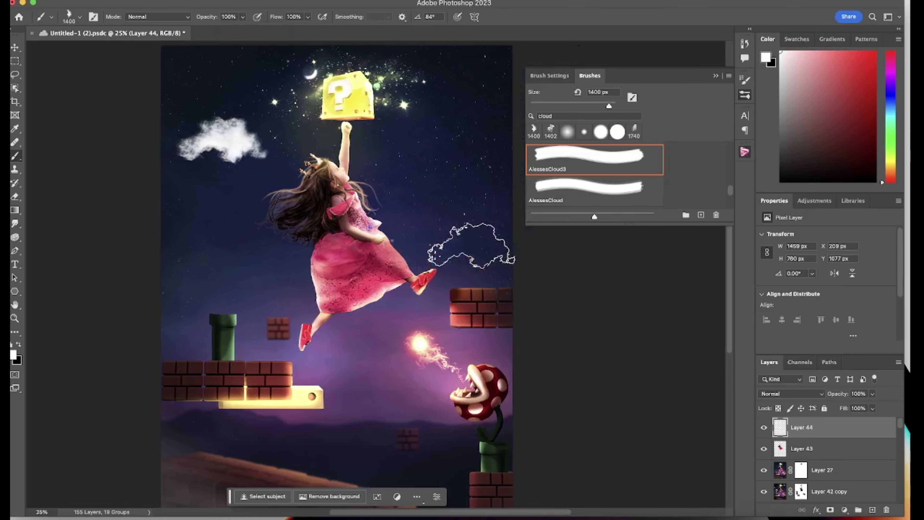
pyautogui.click(482, 234)
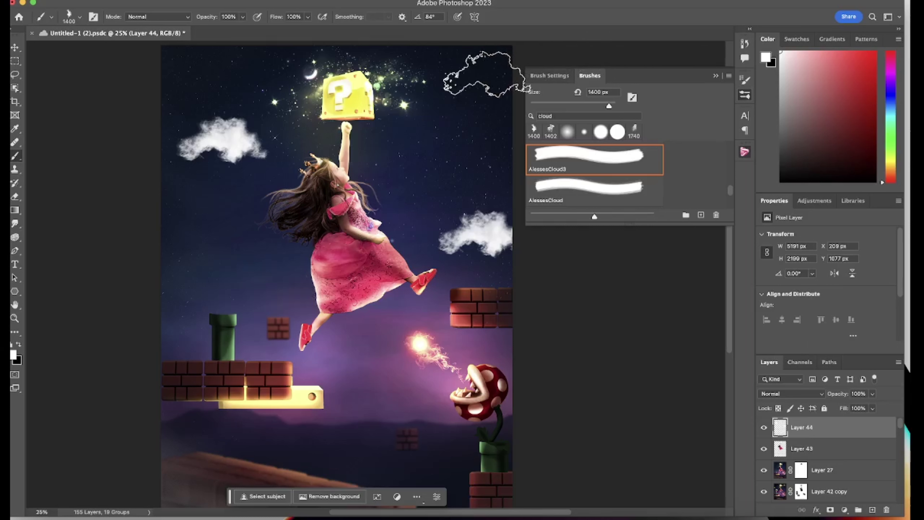
pyautogui.click(487, 75)
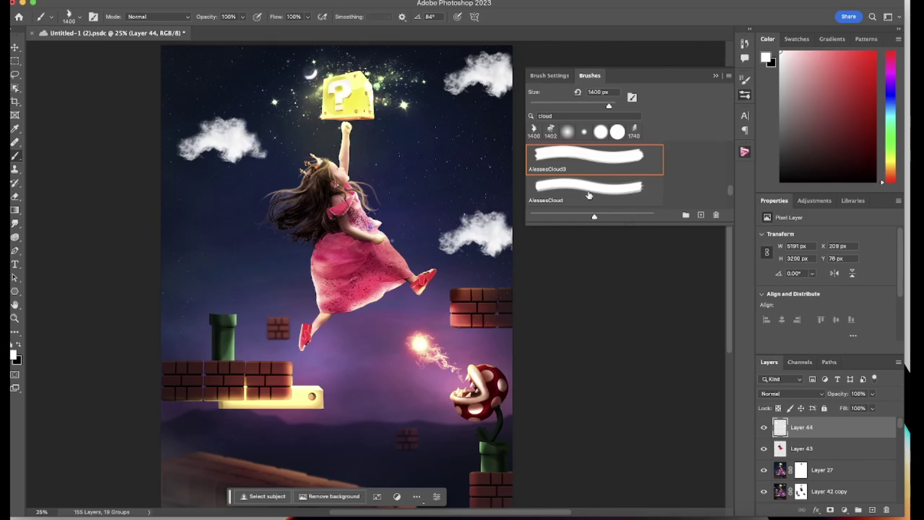
# - Collapse the Brushes panel and set the brush colour to pale yellow
pyautogui.click(716, 76)
pyautogui.hscroll(-3, 404, 320)
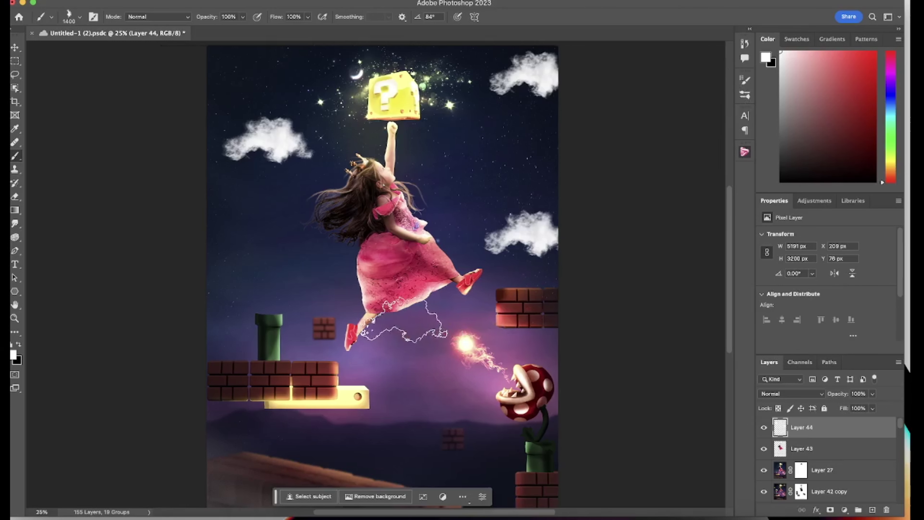
pyautogui.hscroll(-1, 404, 321)
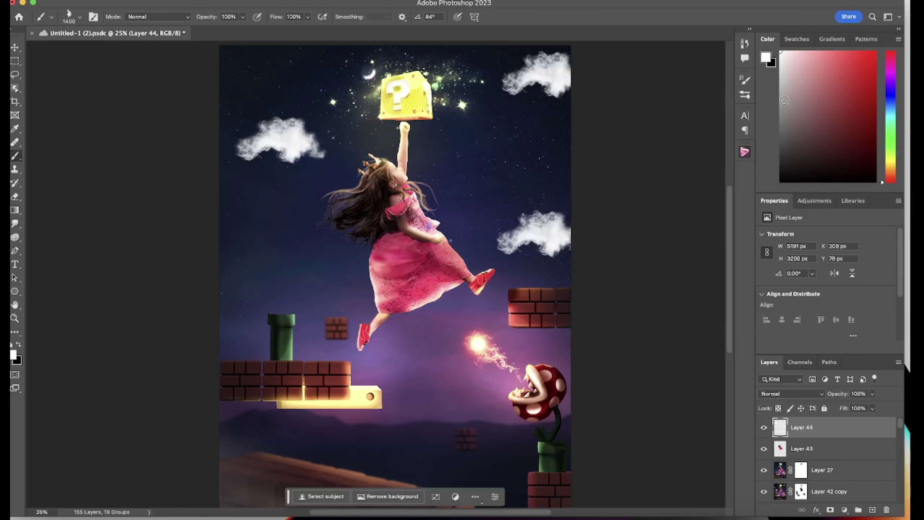
pyautogui.click(785, 101)
pyautogui.click(892, 163)
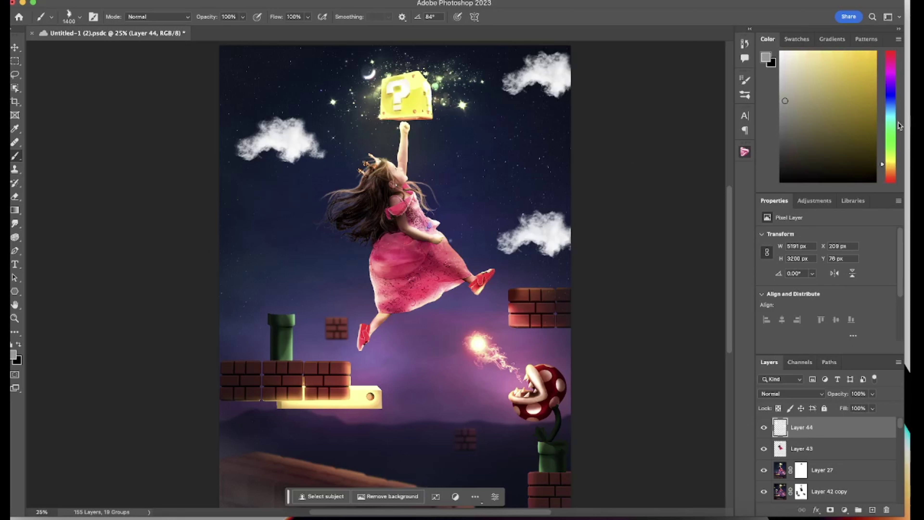
pyautogui.click(805, 63)
# - Lower brush opacity to 28% and dab a faint yellow tint over the top-right cloud
pyautogui.click(243, 16)
pyautogui.moveTo(238, 30); pyautogui.dragTo(208, 31)
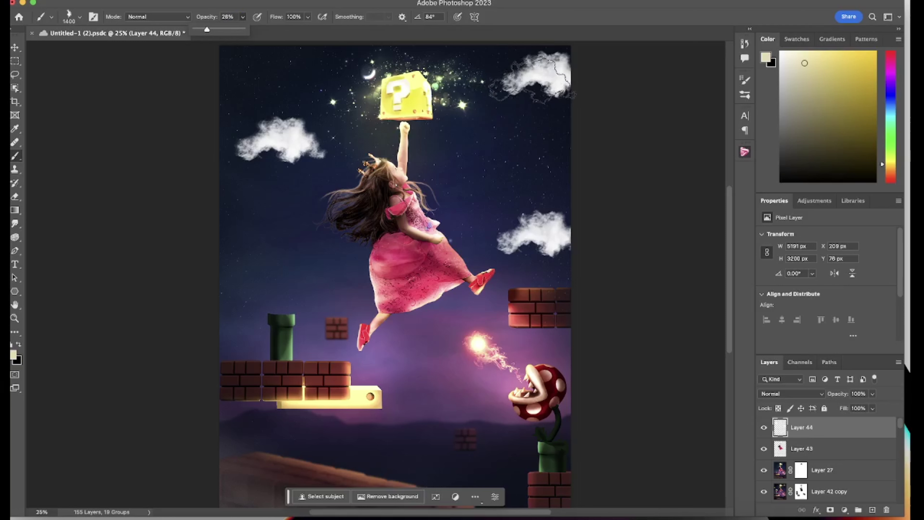
pyautogui.click(534, 90)
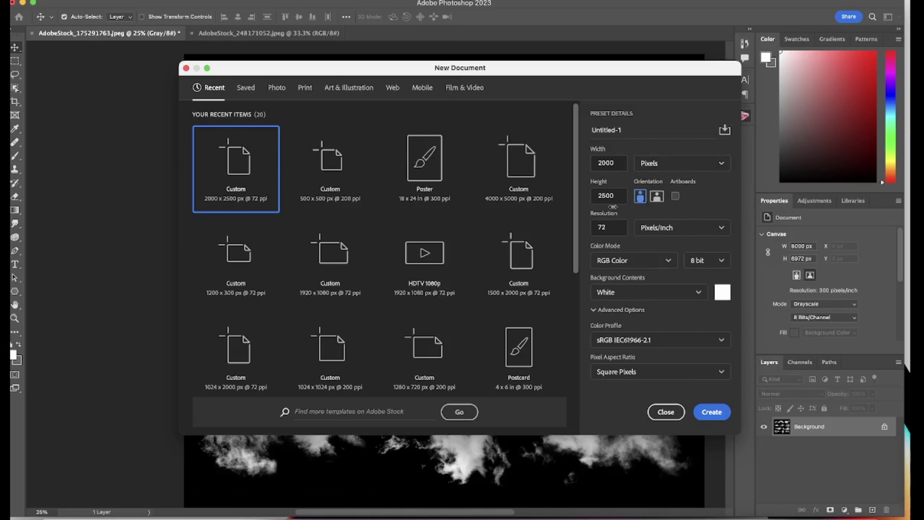
# - Create a white 2000 × 2500 px document at 72 ppi
pyautogui.doubleClick(608, 162)
pyautogui.click(606, 163)
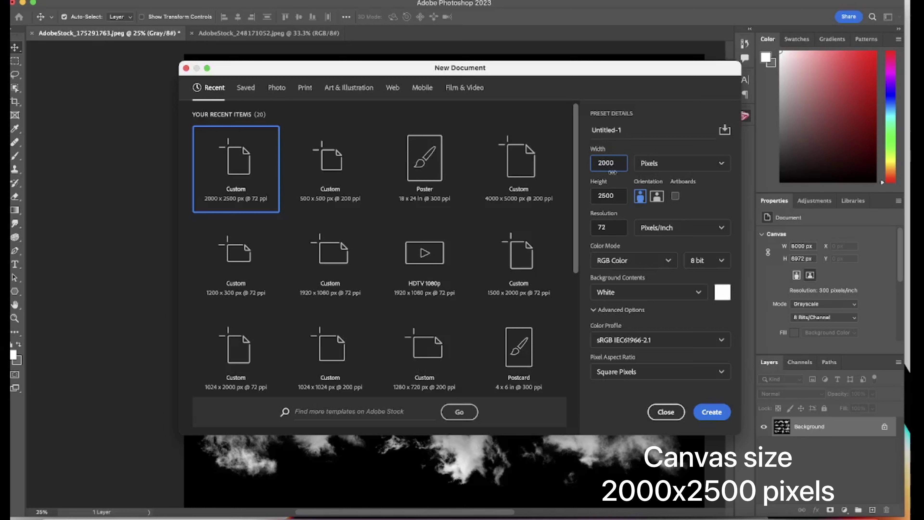
pyautogui.click(712, 412)
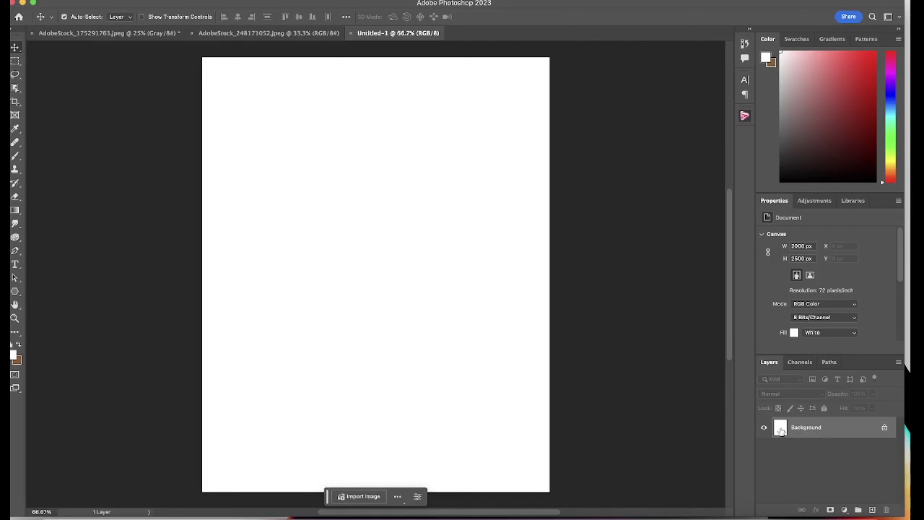
# - Unlock the Background into Layer 0 and invert it to solid black with Cmd+I
pyautogui.click(884, 428)
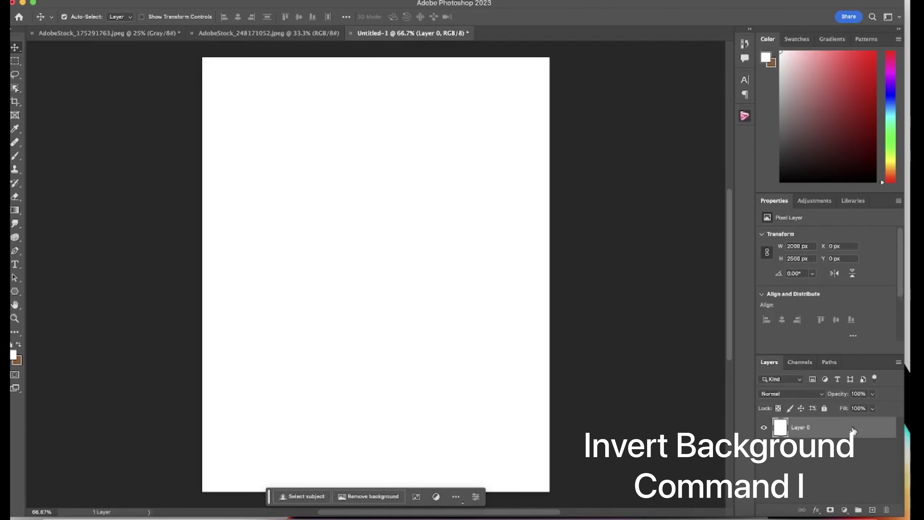
pyautogui.press('super+i')
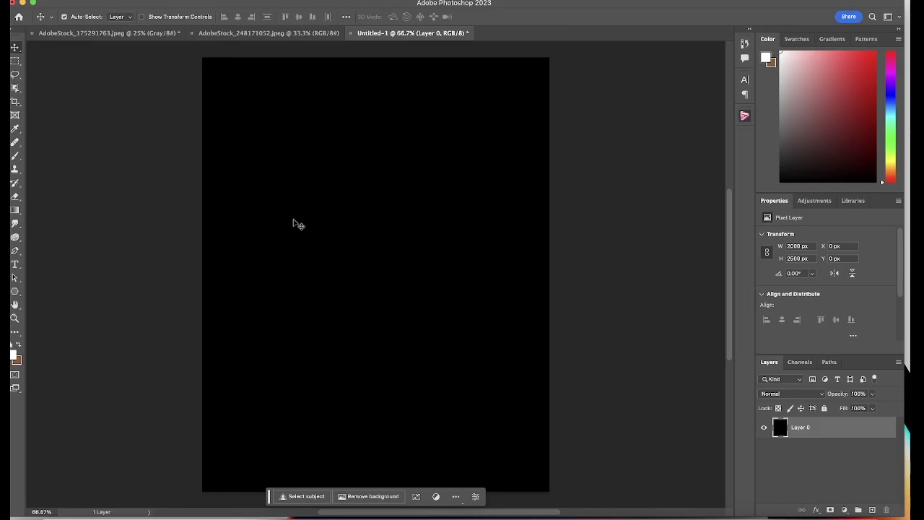
# - In the stock cloud image, Object-Select the left middle cloud and mask the layer to it
pyautogui.click(143, 37)
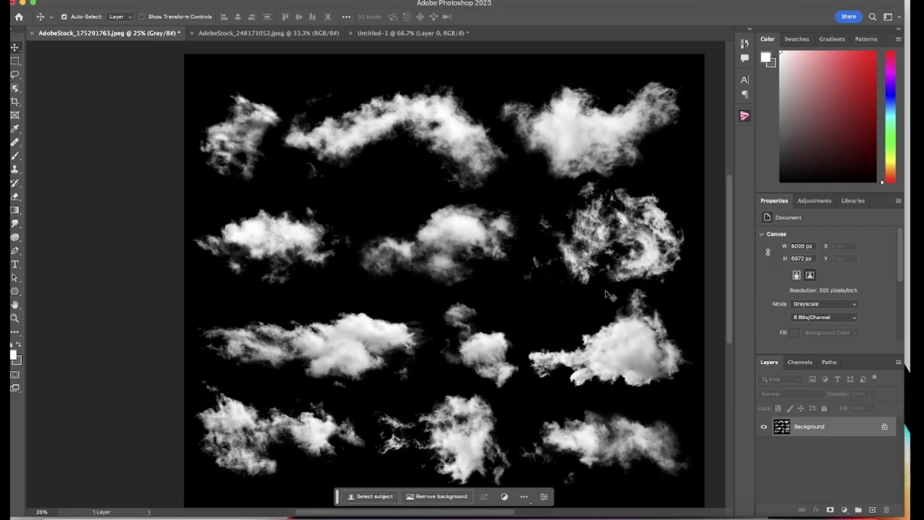
pyautogui.hscroll(2, 611, 296)
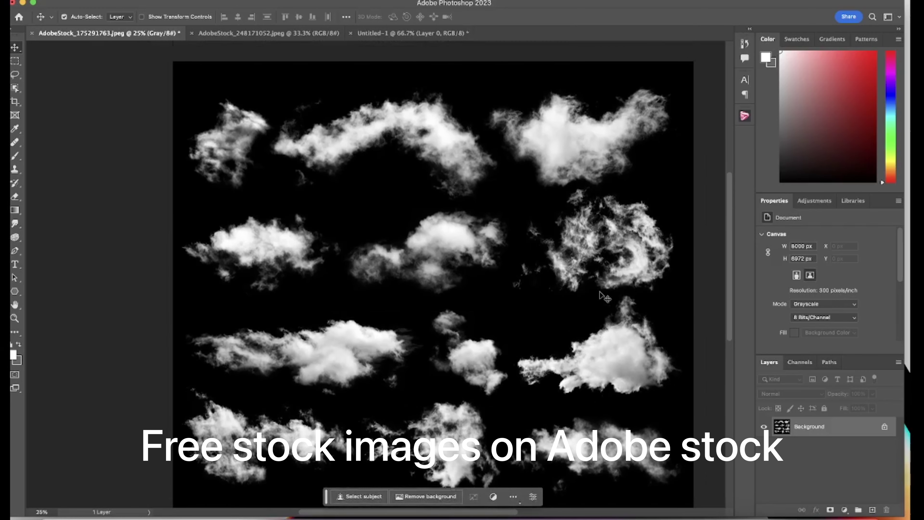
pyautogui.scroll(-1, 606, 297)
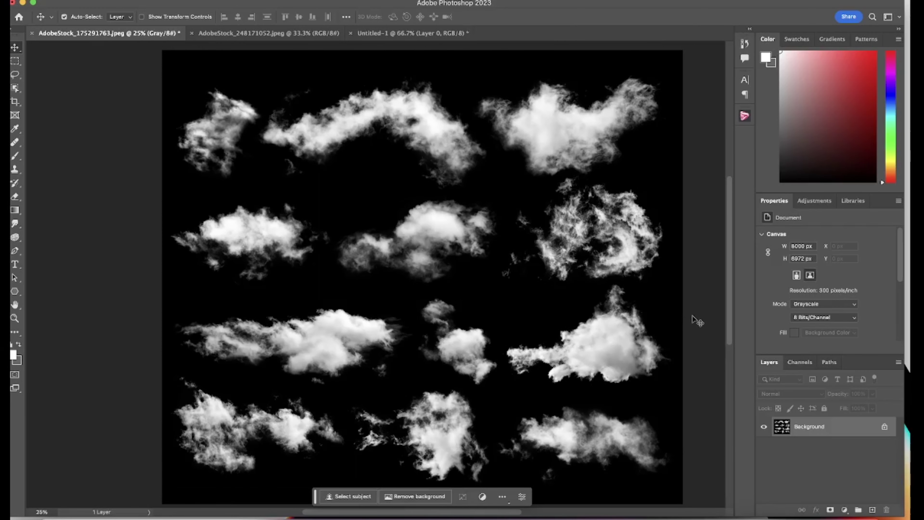
pyautogui.click(14, 89)
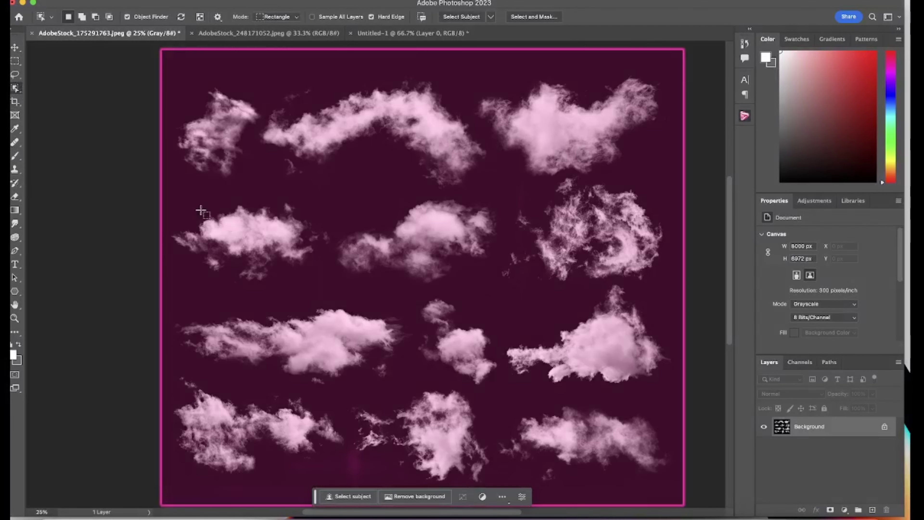
pyautogui.moveTo(185, 200); pyautogui.dragTo(320, 276)
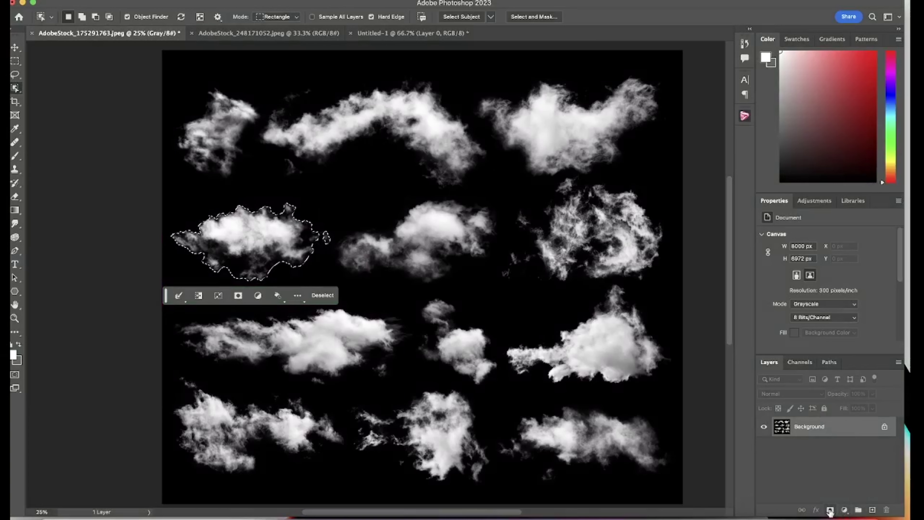
pyautogui.click(831, 510)
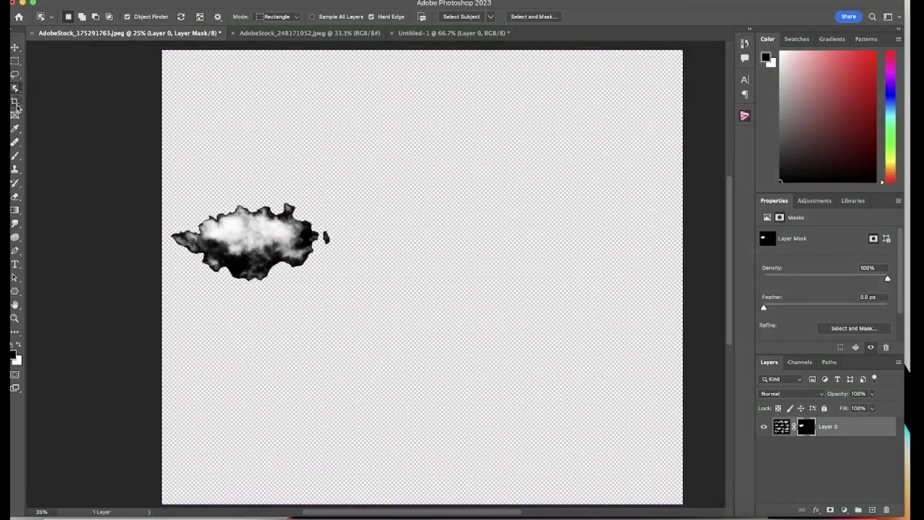
# - Crop the stock image around the masked cloud and drag it into Untitled-1 as Layer 1
pyautogui.click(15, 103)
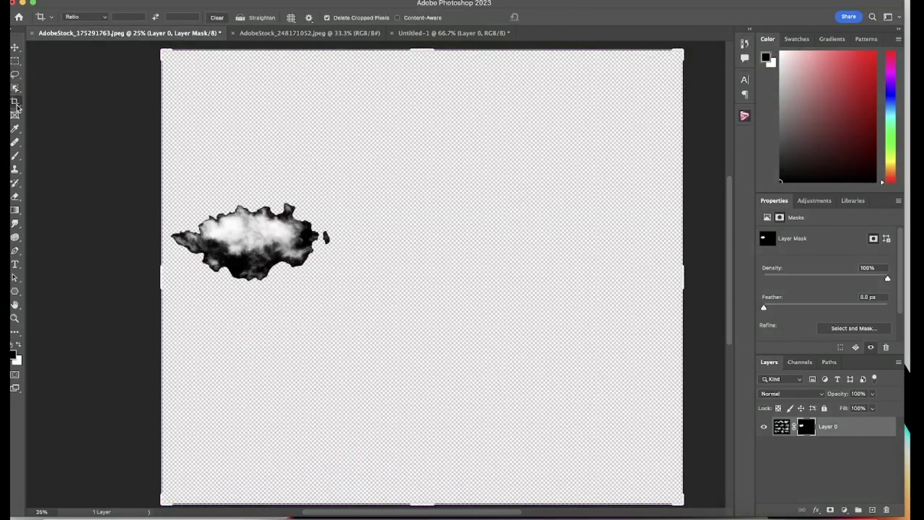
pyautogui.moveTo(687, 279); pyautogui.dragTo(538, 268)
pyautogui.moveTo(416, 45); pyautogui.dragTo(419, 114)
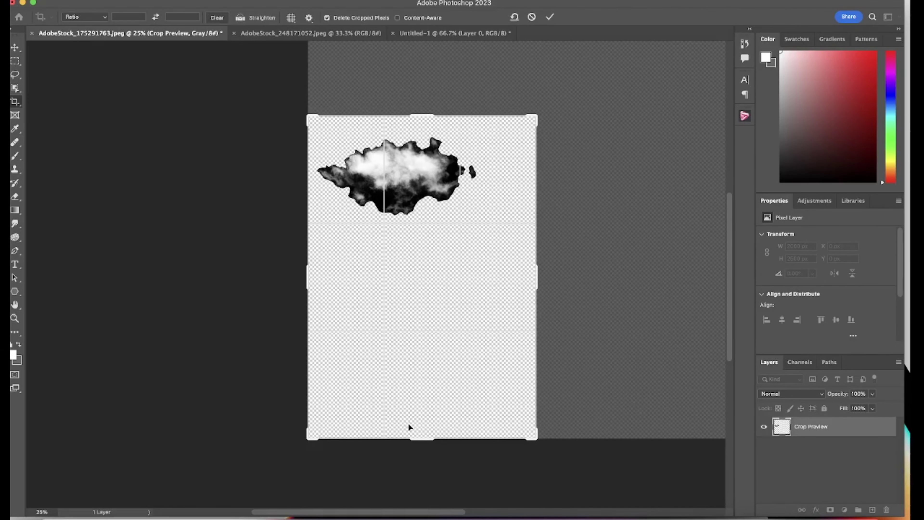
pyautogui.moveTo(424, 439); pyautogui.dragTo(412, 350)
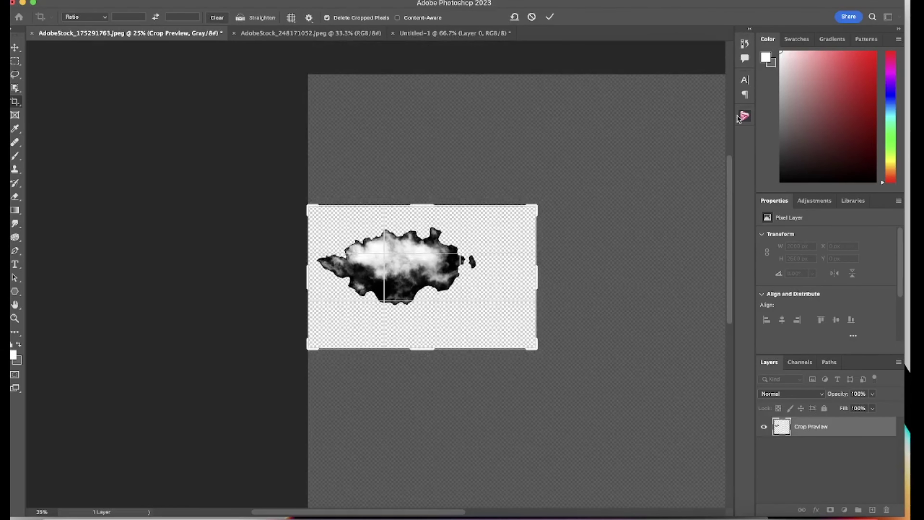
pyautogui.click(550, 17)
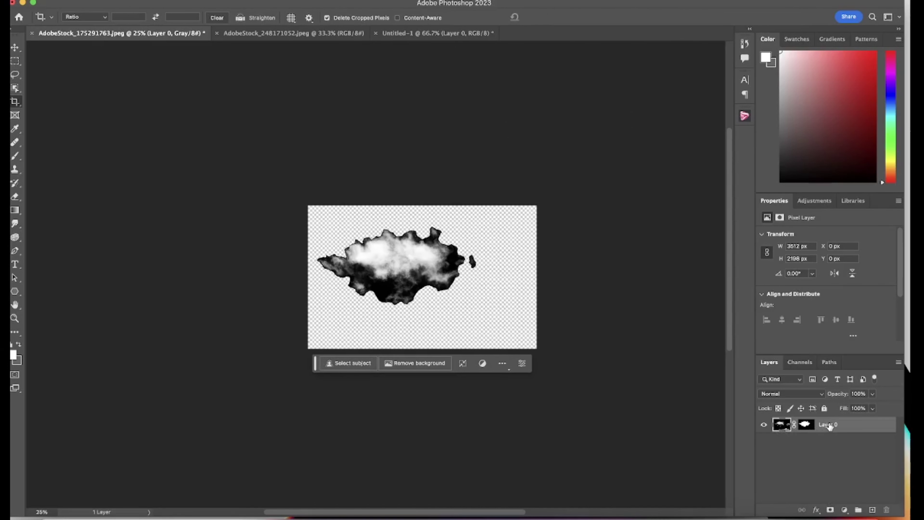
pyautogui.moveTo(783, 386); pyautogui.dragTo(391, 241)
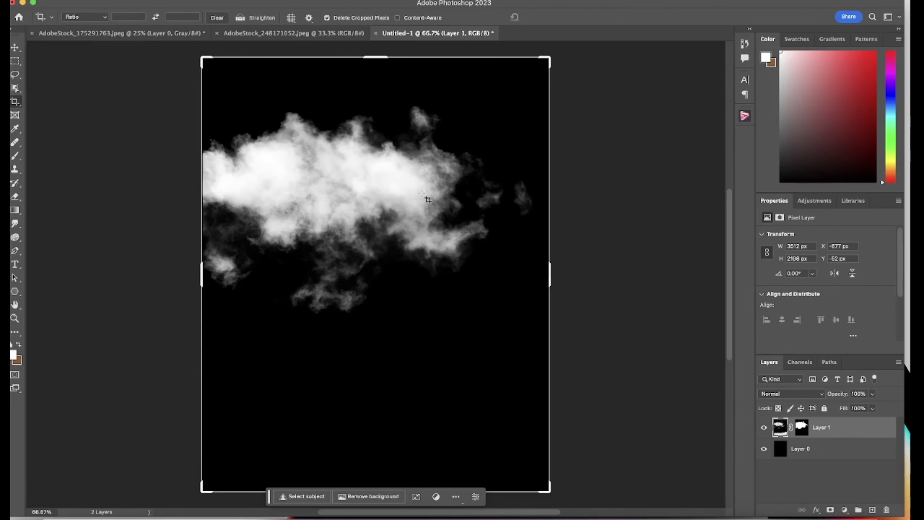
pyautogui.press('v')
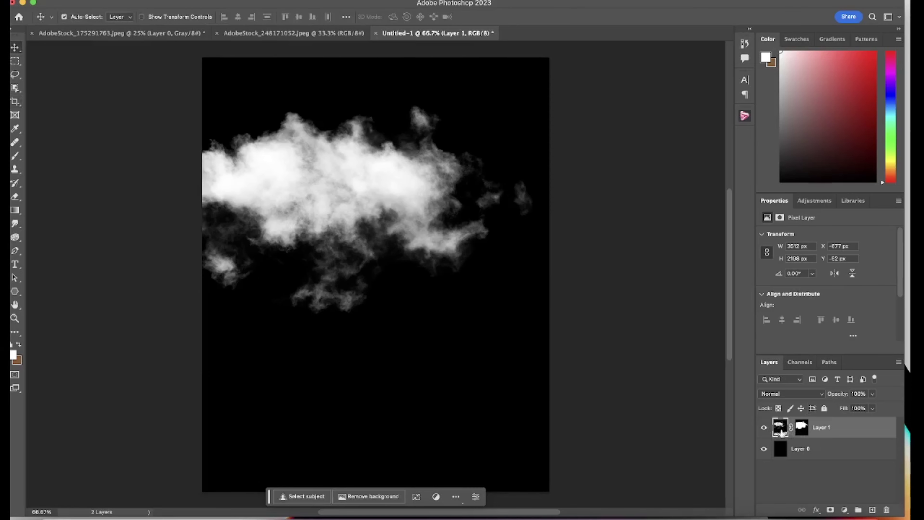
# - Free Transform the cloud about 90° to stand upright, shift it up-right, and commit
pyautogui.press('super+t')
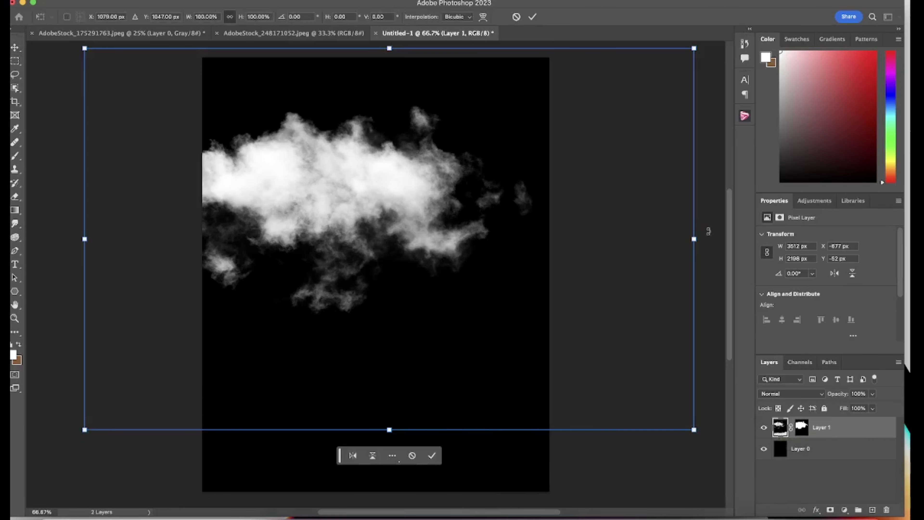
pyautogui.moveTo(709, 231); pyautogui.dragTo(380, 55)
pyautogui.moveTo(379, 181); pyautogui.dragTo(404, 128)
pyautogui.scroll(-2, 609, 192)
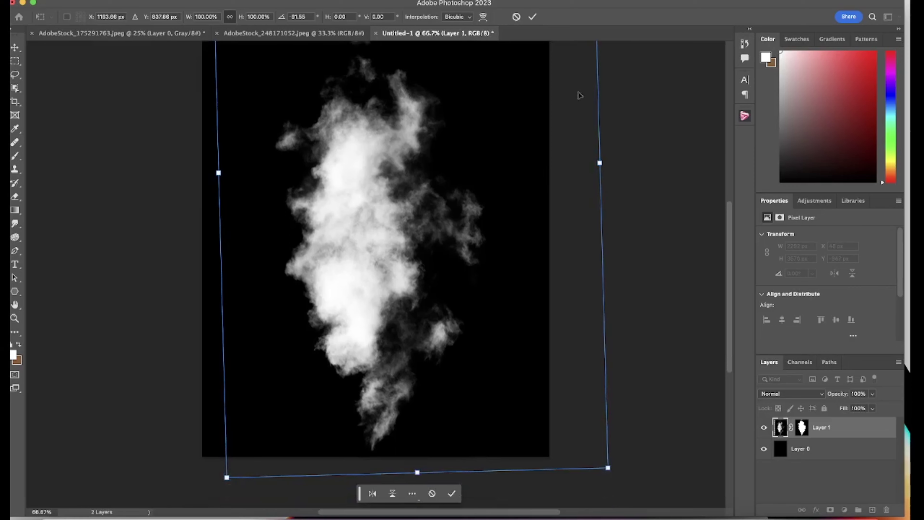
pyautogui.click(532, 17)
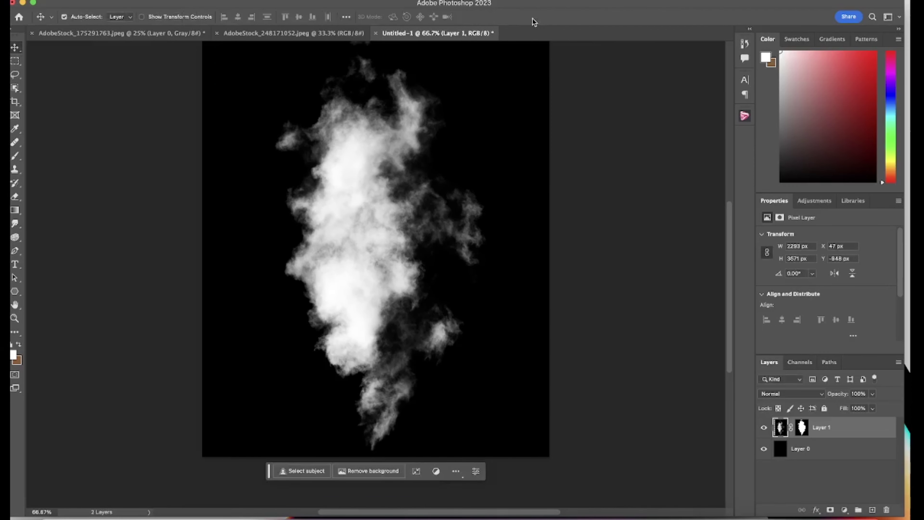
pyautogui.scroll(2, 557, 138)
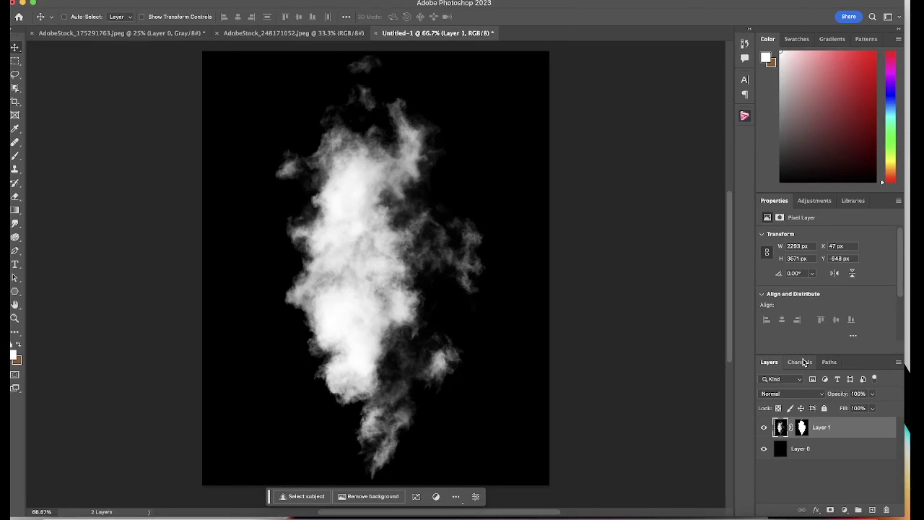
# - Stamp all visible layers into Layer 2 and invert it to a dark cloud on white
pyautogui.press('super+alt+shift+e')
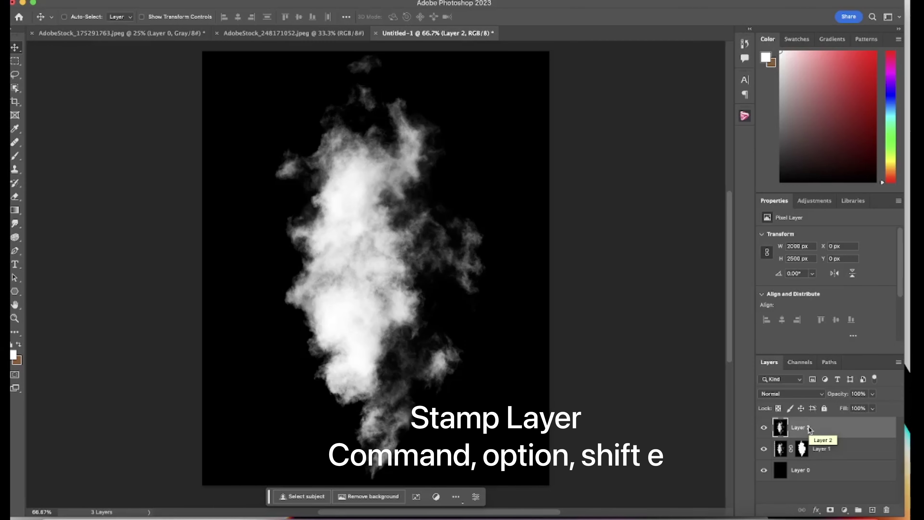
pyautogui.press('super+i')
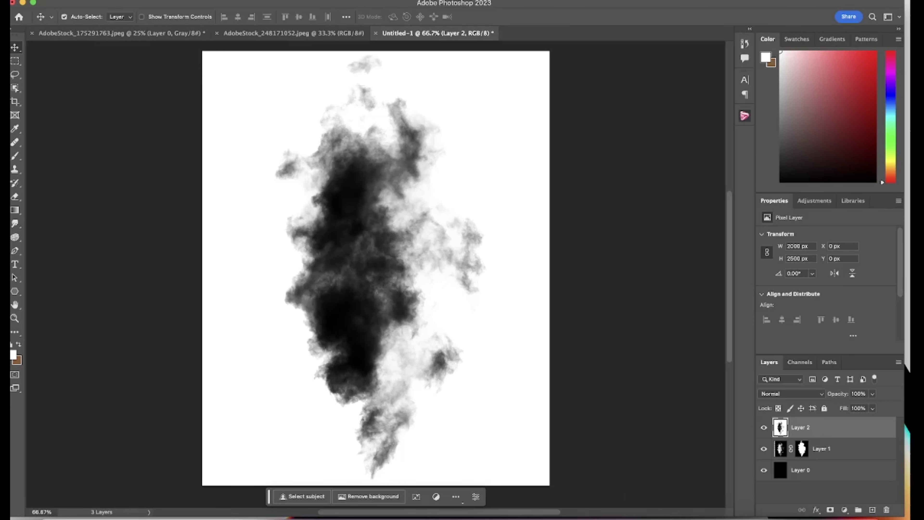
# - Run Define Brush Preset via the Discover search and name the new cloud brush AlessesCloud
pyautogui.click(109, 1)
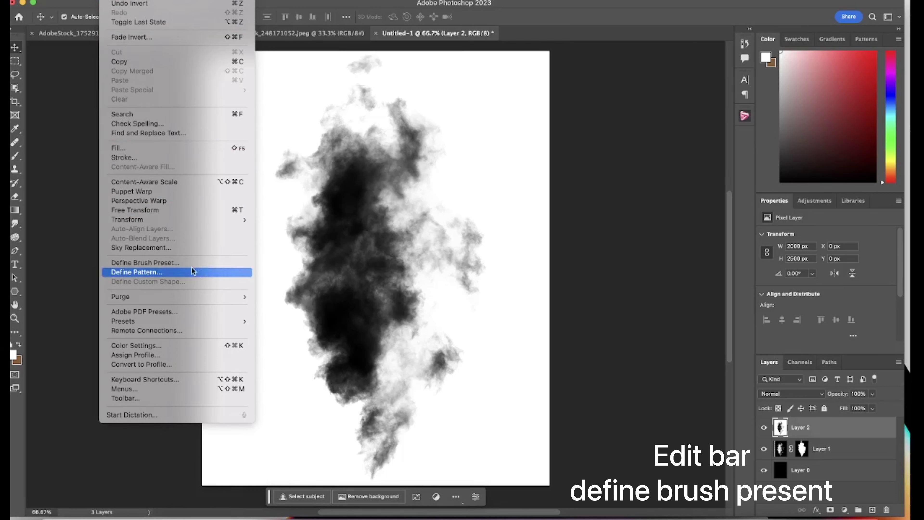
pyautogui.click(613, 270)
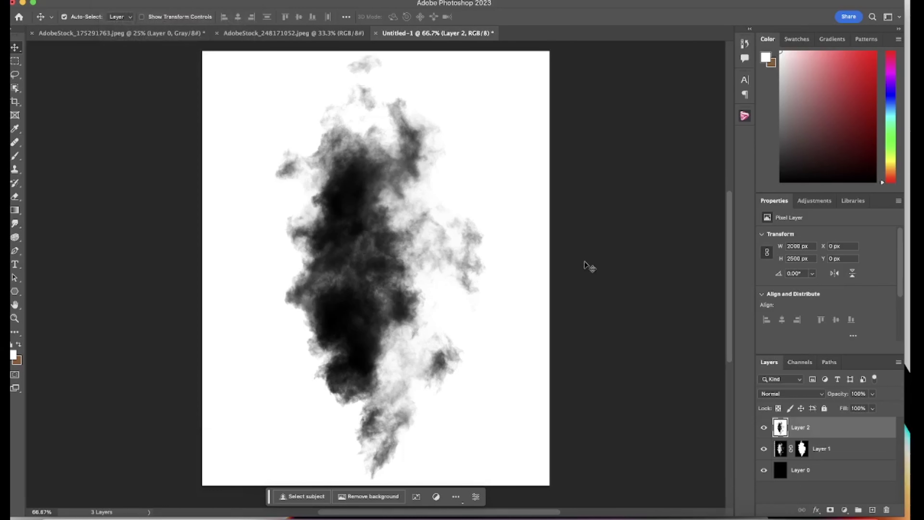
pyautogui.click(873, 16)
pyautogui.click(642, 95)
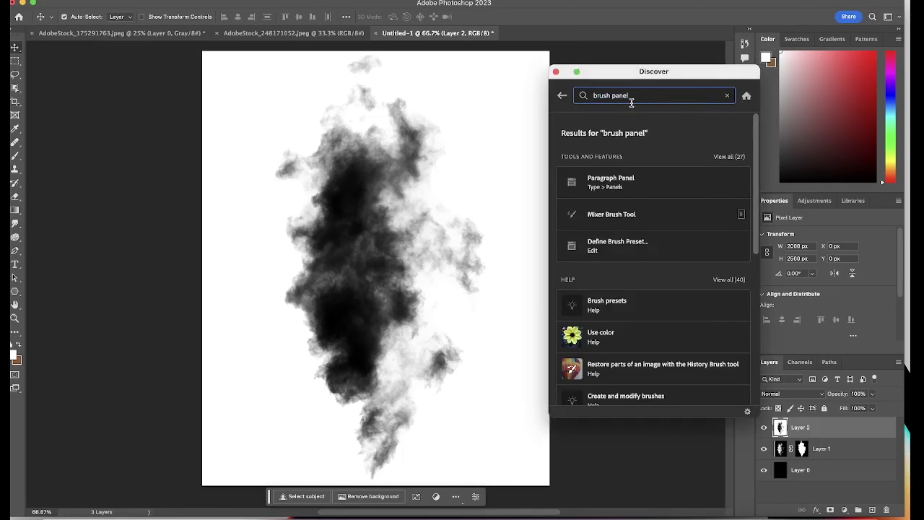
pyautogui.press('BackSpace')
pyautogui.press('BackSpace')
pyautogui.press('BackSpace')
pyautogui.press('BackSpace')
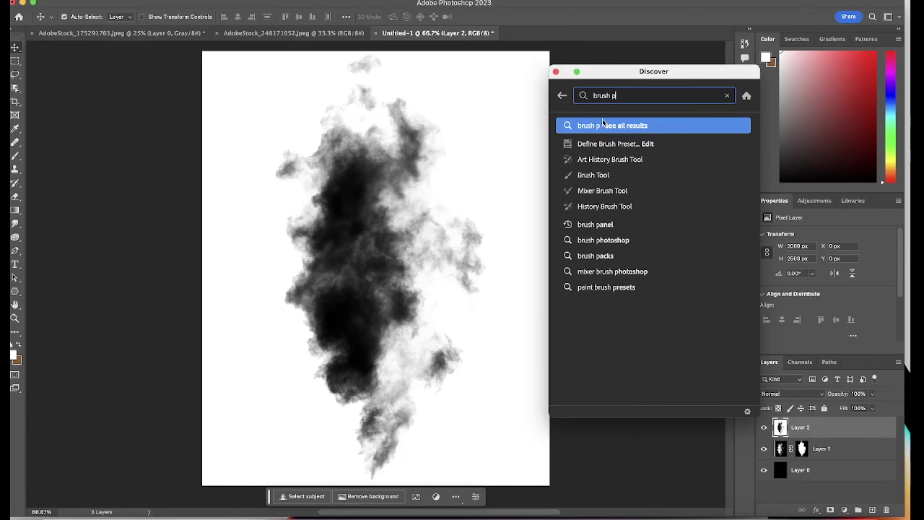
pyautogui.write('reset')
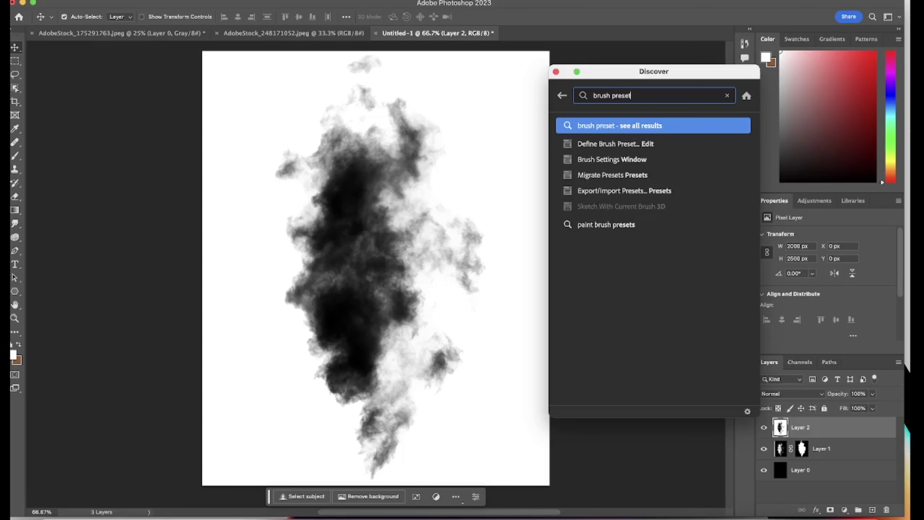
pyautogui.click(614, 146)
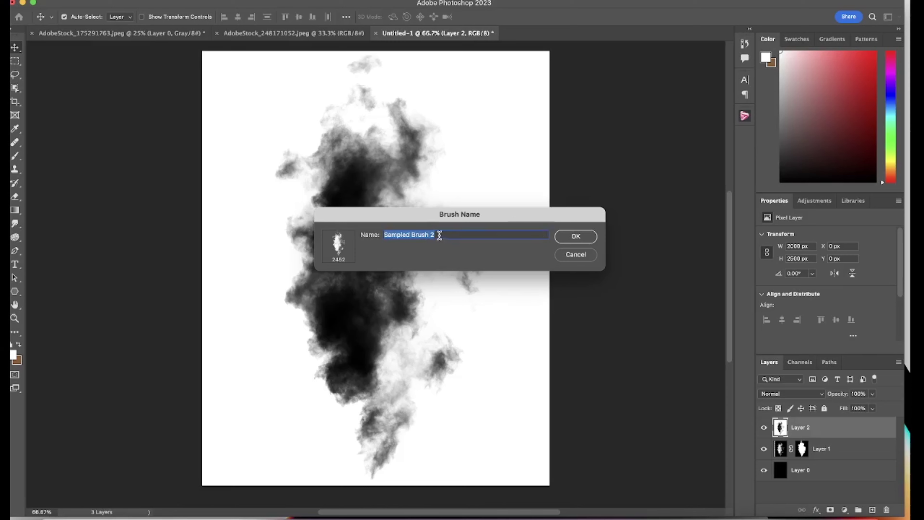
pyautogui.press('BackSpace')
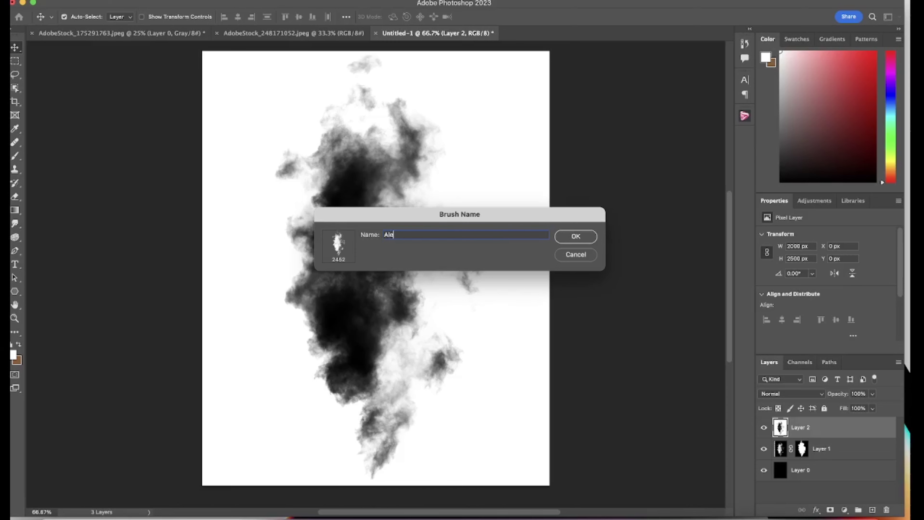
pyautogui.write('Alessesclo')
pyautogui.write('Cloud')
# - Save the brush, then stamp two upright white clouds on the teal sky, left and right
pyautogui.click(591, 237)
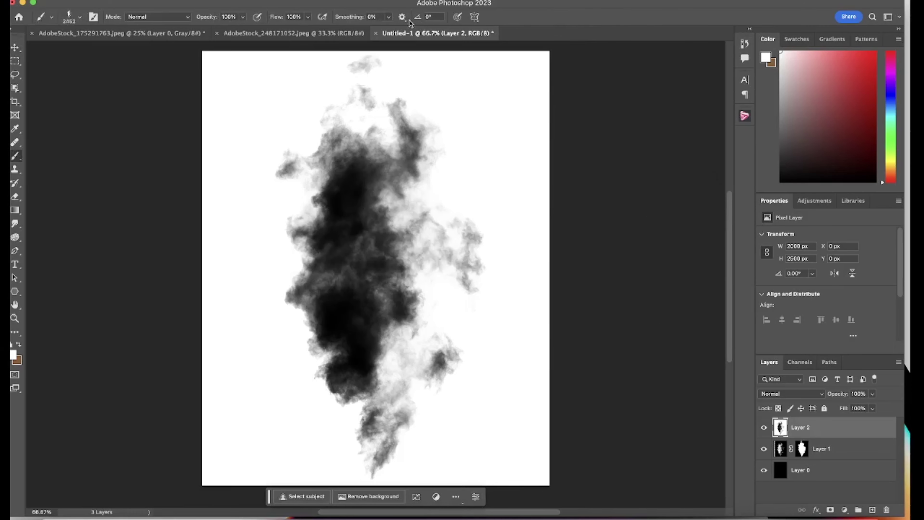
pyautogui.click(325, 35)
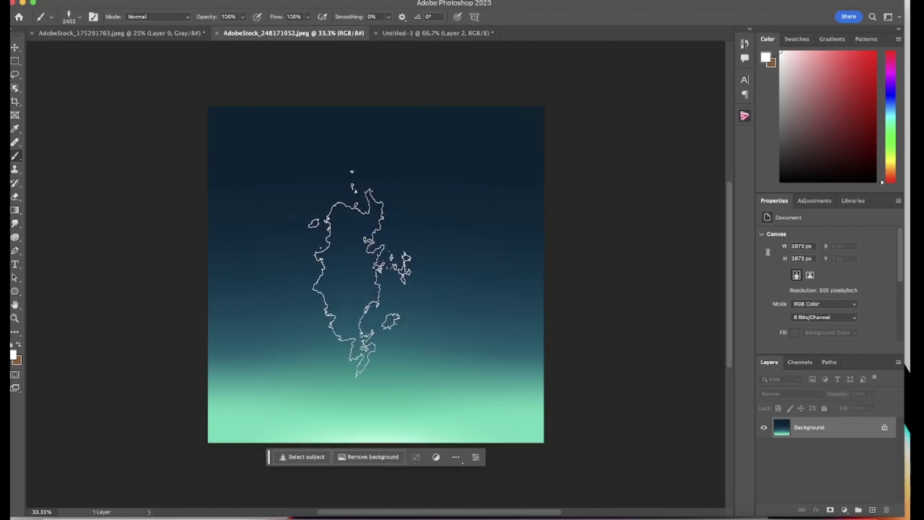
pyautogui.click(360, 273)
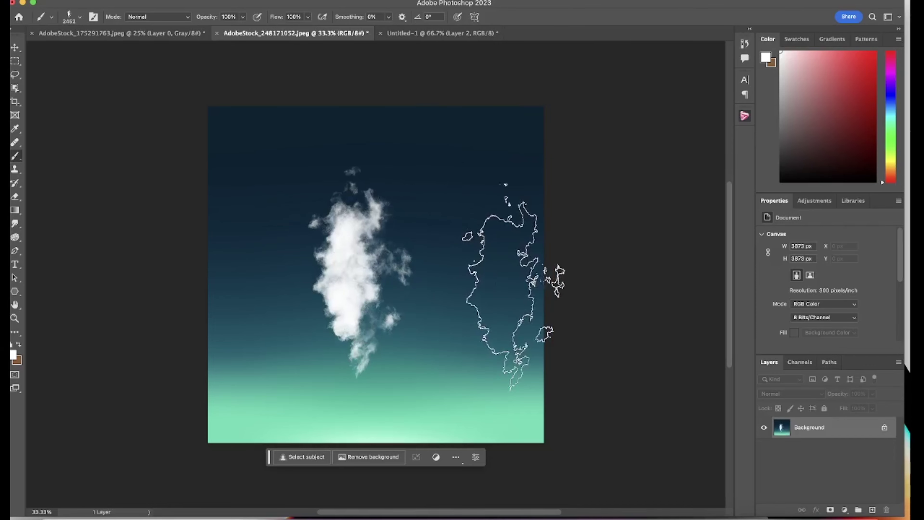
pyautogui.click(486, 238)
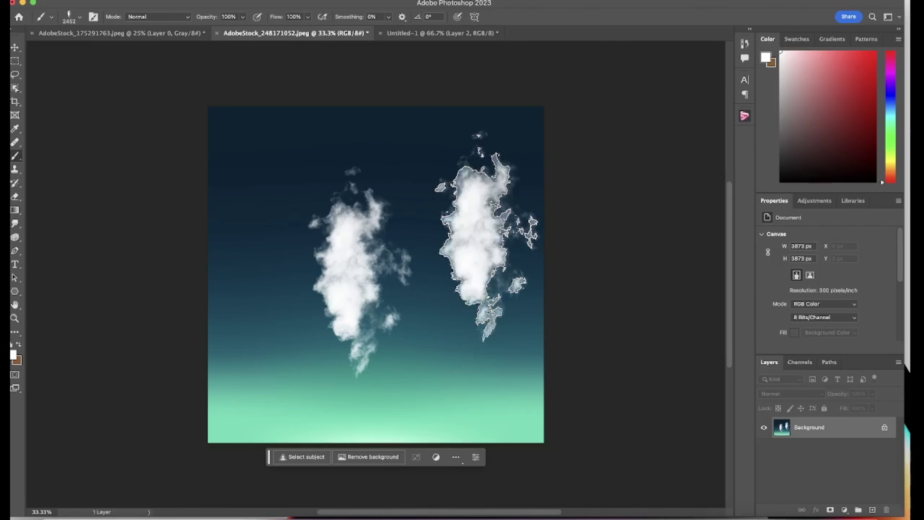
# - Rotate the brush tip to -64° and stamp a sideways white cloud at bottom left
pyautogui.press('Right')
pyautogui.press('Right')
pyautogui.press('Right')
pyautogui.press('Right')
pyautogui.press('Right')
pyautogui.press('Right')
pyautogui.press('Right')
pyautogui.press('Right')
pyautogui.press('Right')
pyautogui.press('Right')
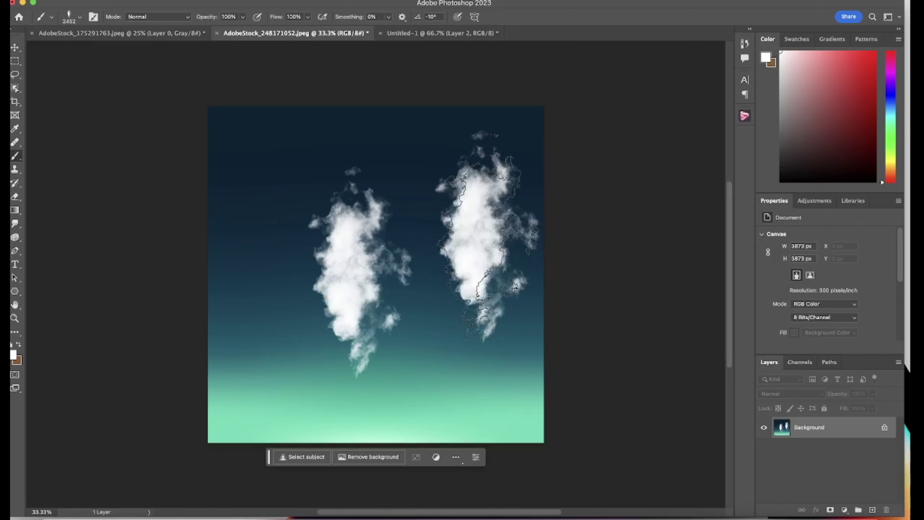
pyautogui.press('Right')
pyautogui.press('Right')
pyautogui.press('Right')
pyautogui.press('Right')
pyautogui.press('Right')
pyautogui.press('Right')
pyautogui.press('Right')
pyautogui.press('Right')
pyautogui.press('Right')
pyautogui.press('Right')
pyautogui.press('Right')
pyautogui.press('Right')
pyautogui.press('Right')
pyautogui.press('Right')
pyautogui.press('Right')
pyautogui.press('Right')
pyautogui.press('Right')
pyautogui.press('Right')
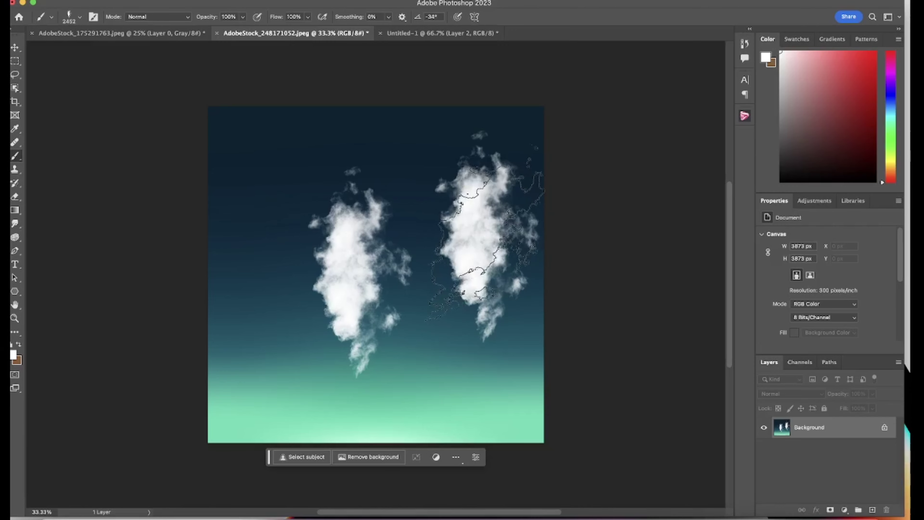
pyautogui.hotkey('shift', 'Right')
pyautogui.press('Right')
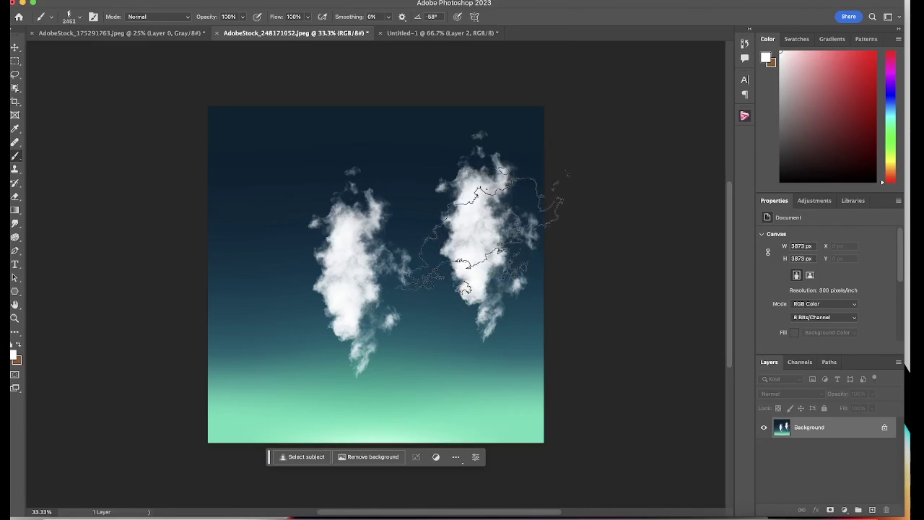
pyautogui.press('Right')
pyautogui.press('Right')
pyautogui.press('Right')
pyautogui.press('Right')
pyautogui.press('Right')
pyautogui.press('Right')
pyautogui.press('Right')
pyautogui.press('Right')
pyautogui.press('Right')
pyautogui.press('Right')
pyautogui.press('Right')
pyautogui.press('Right')
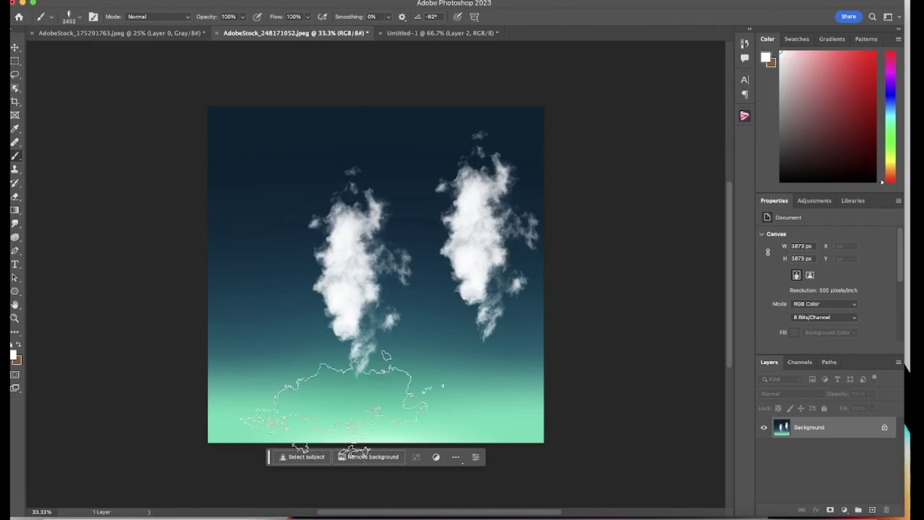
pyautogui.click(311, 386)
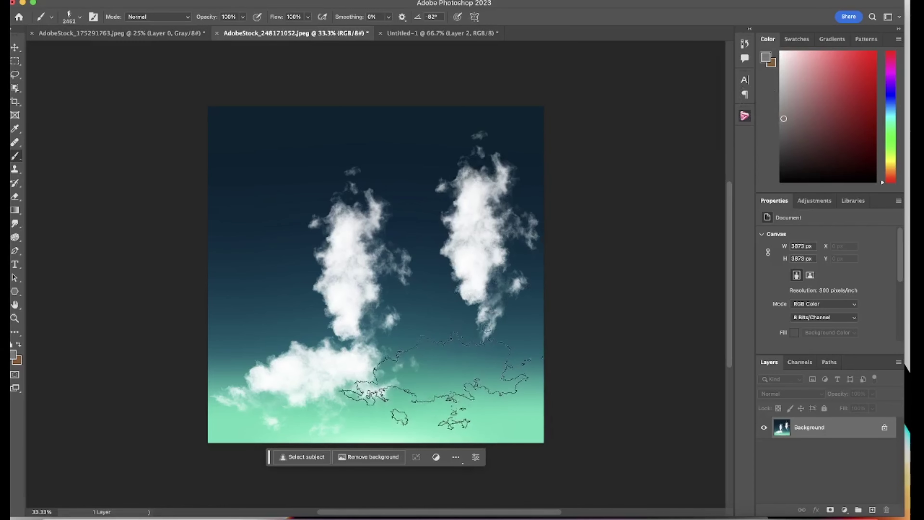
# - Stamp grey clouds at the lower centre, the second in a lighter grey
pyautogui.click(433, 379)
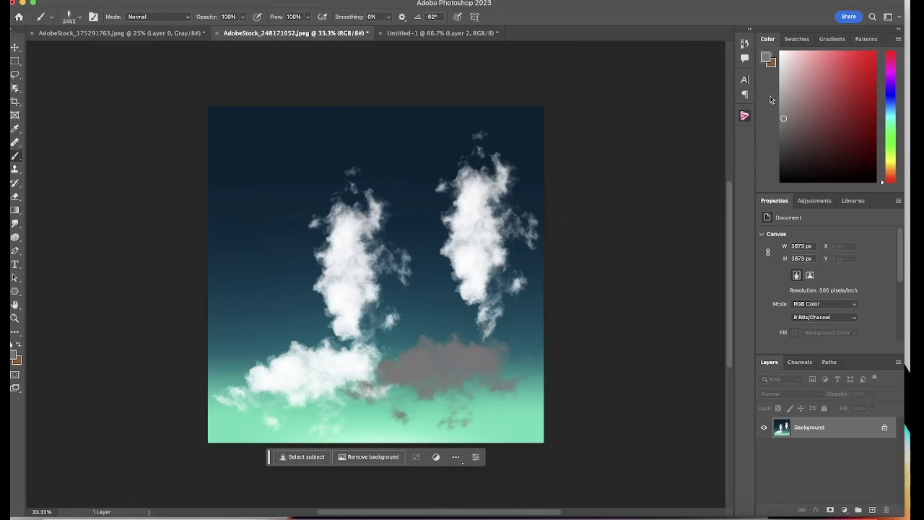
pyautogui.click(786, 85)
pyautogui.click(433, 348)
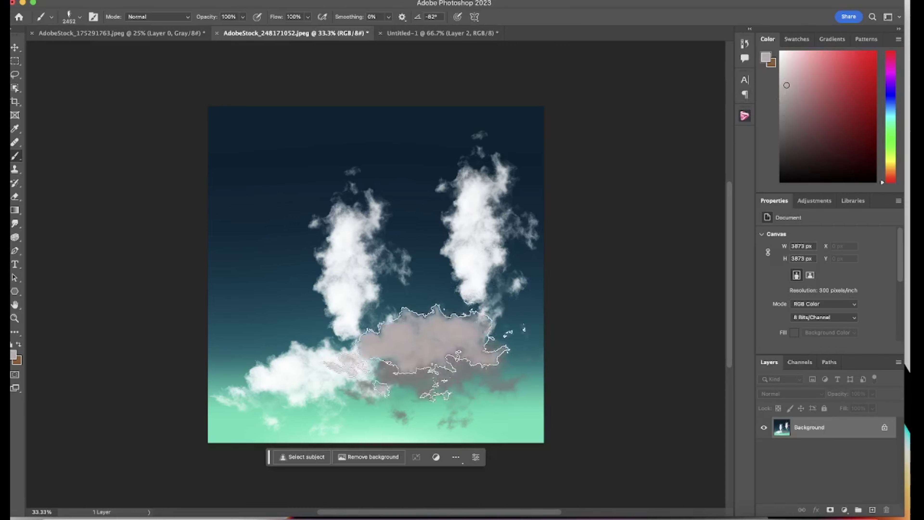